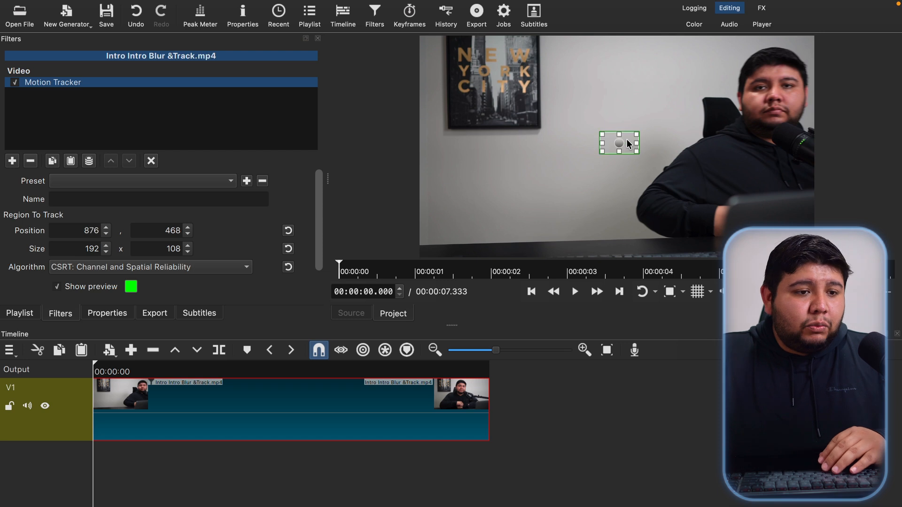
Step: Fit the motion tracker's region around the man's face, about 374 x 421 at position 1,537, 56
left_click_drag(638, 151, 681, 217)
left_click_drag(647, 174, 745, 92)
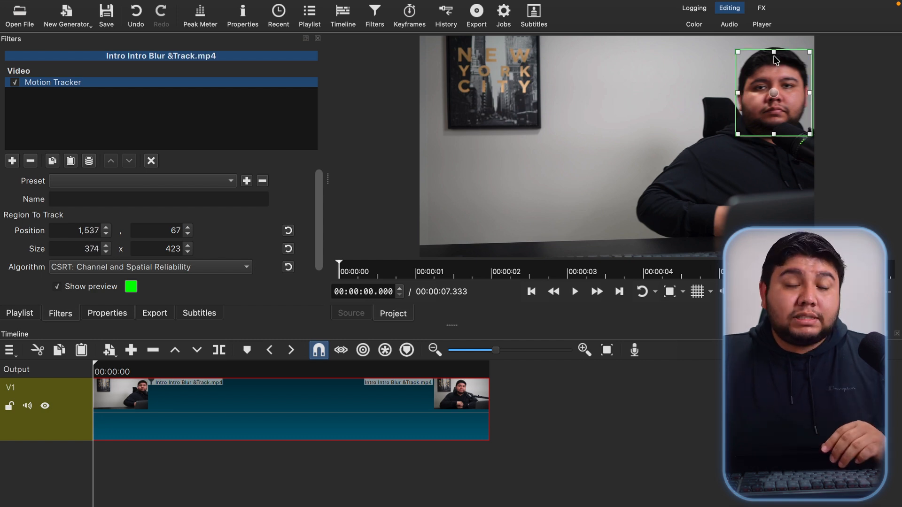
left_click_drag(774, 53, 774, 44)
left_click_drag(775, 129, 775, 126)
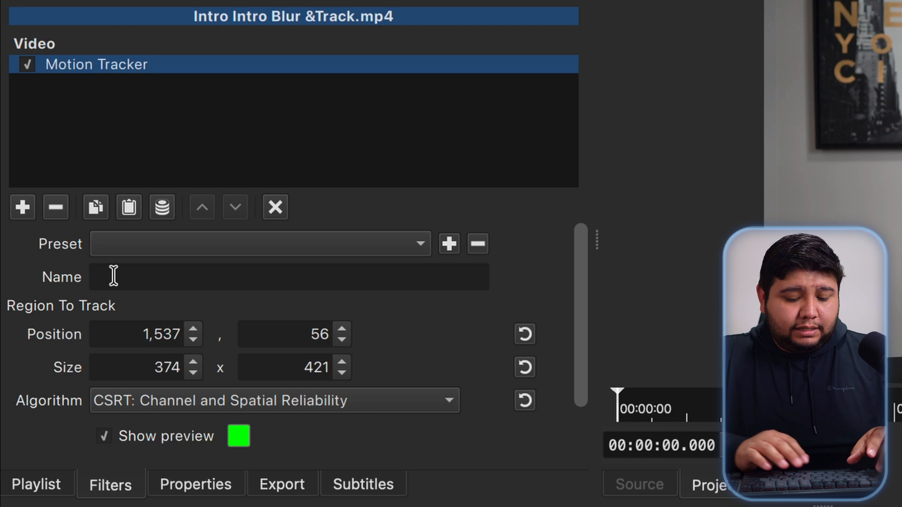
Step: Name the motion tracker B1 and analyze the clip's tracked region, closing the job list
left_click(58, 197)
type("B1")
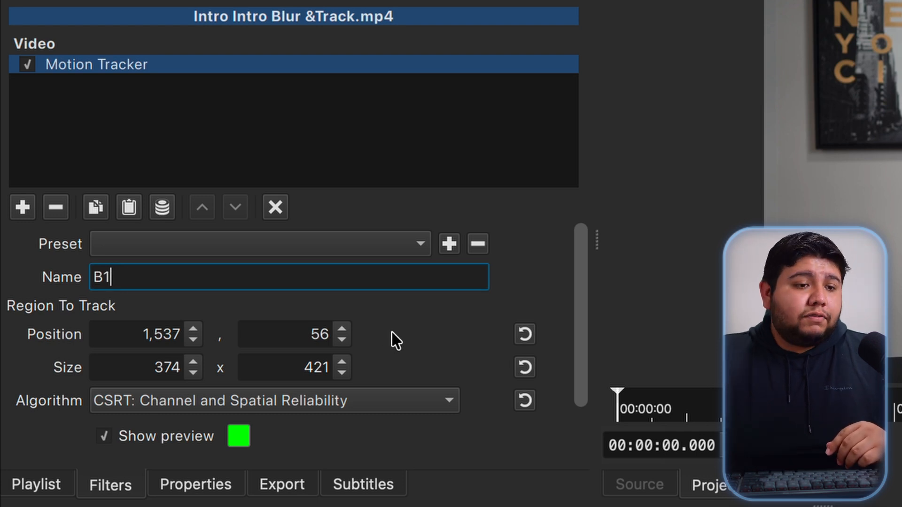
scroll(583, 296, "down", 2)
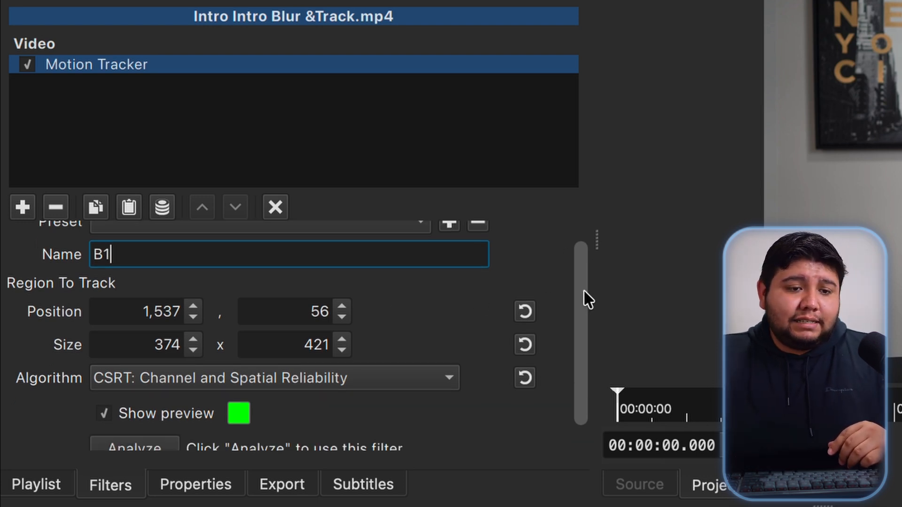
left_click(146, 420)
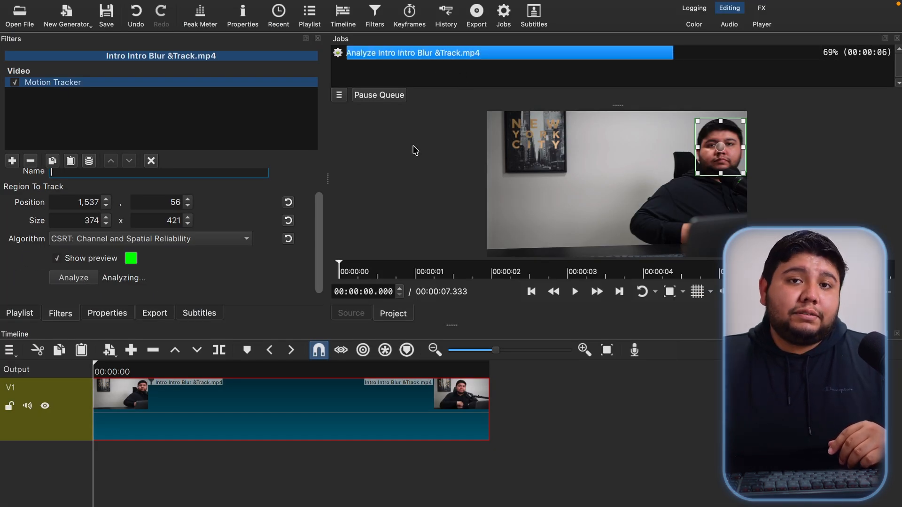
left_click(898, 40)
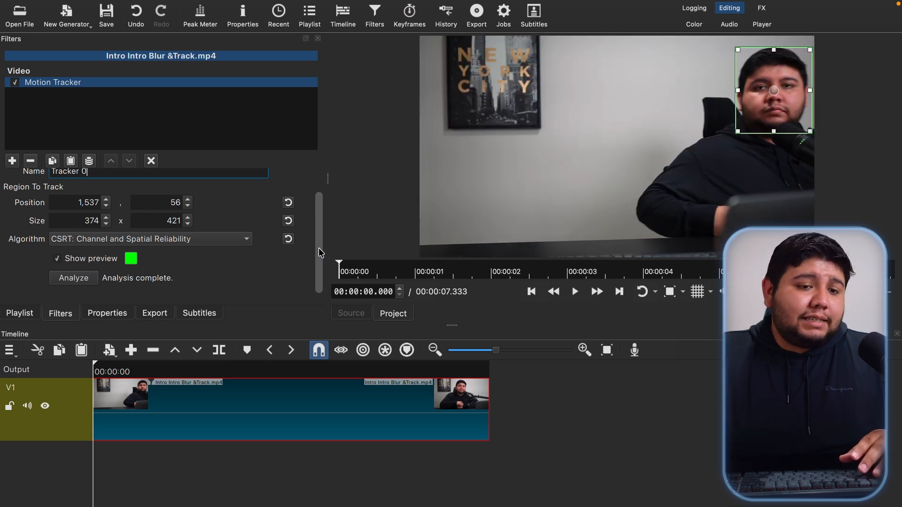
Step: Save the motion tracker settings as a preset named B1
scroll(318, 247, "up", 2)
left_click(175, 180)
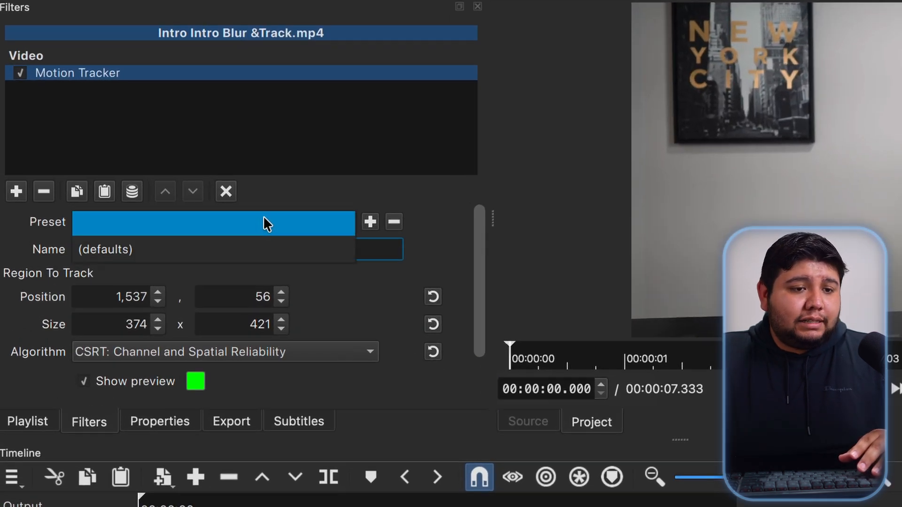
left_click(370, 222)
left_click(370, 222)
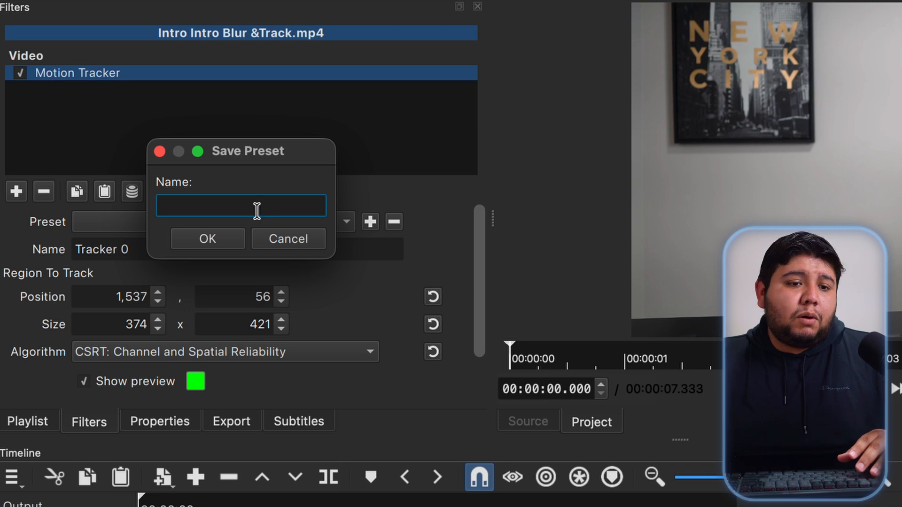
type("B1")
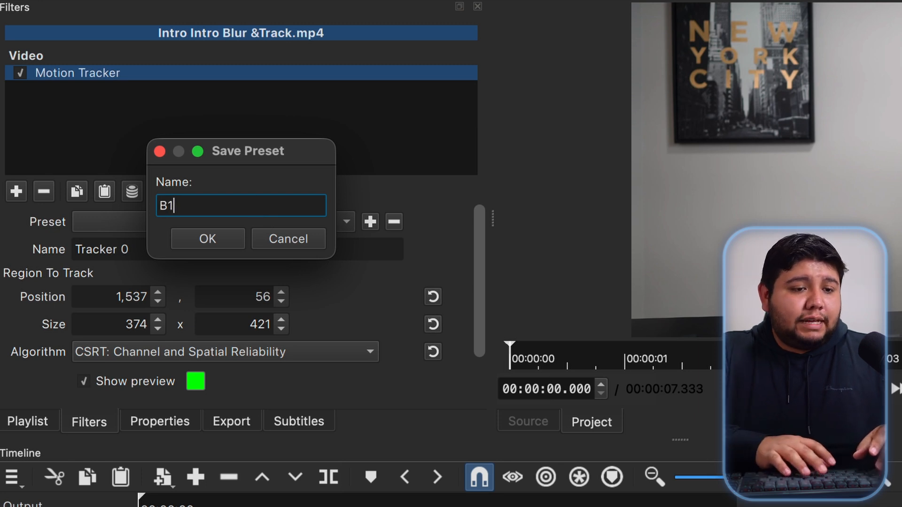
left_click(206, 238)
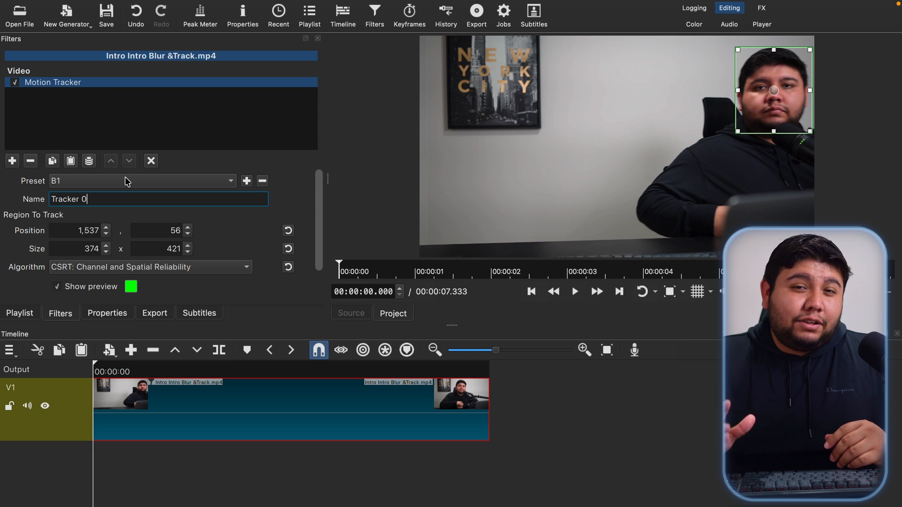
Step: Add a Mask: Simple Shape filter and fit its rectangle over the face, about 384 x 420 at position 1,530, 53
left_click(12, 160)
type("Mask")
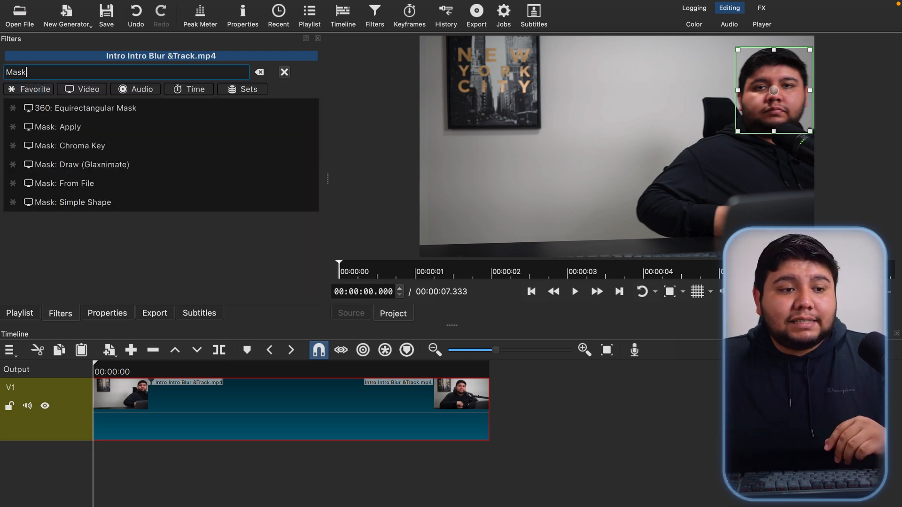
left_click(60, 203)
mouse_move(621, 150)
left_mouse_down()
mouse_move(626, 137)
mouse_move(629, 158)
left_mouse_up()
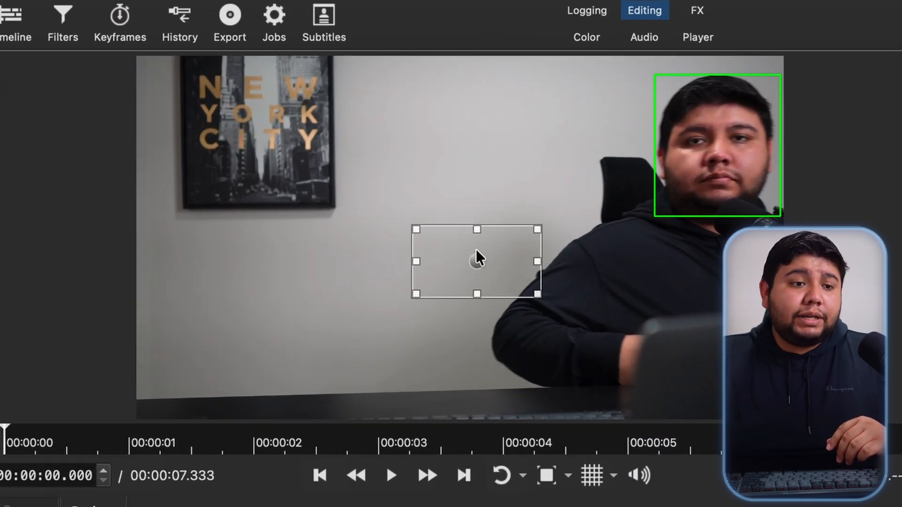
left_click_drag(477, 249, 727, 104)
left_click_drag(716, 143, 714, 222)
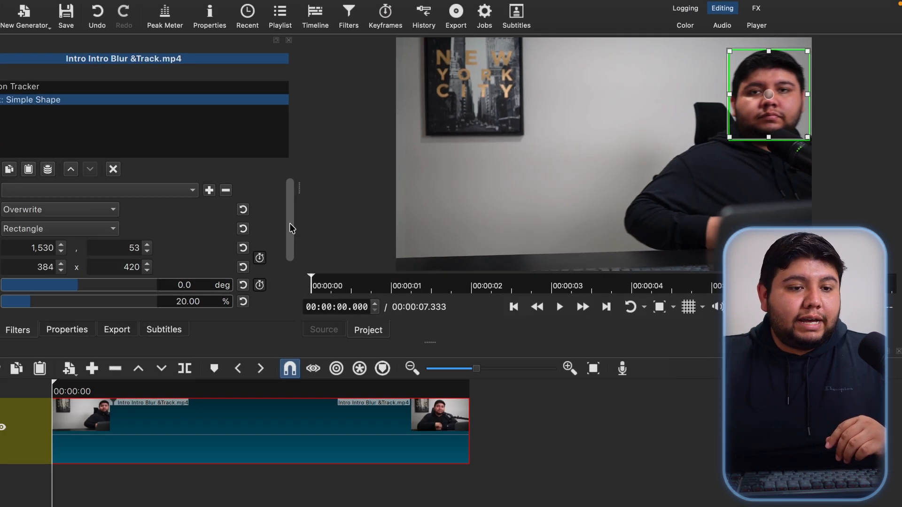
left_click_drag(320, 214, 325, 184)
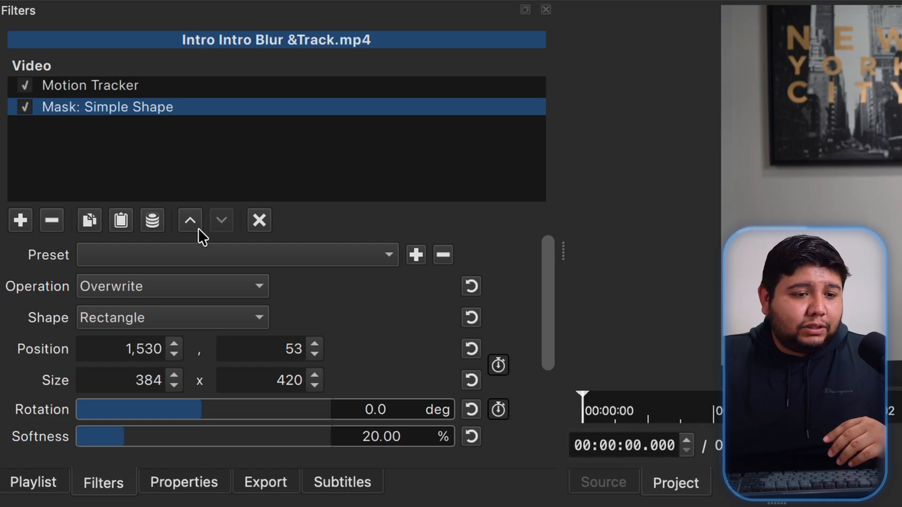
Step: Search the filters for blur and mosaic effects, and add the Mosaic filter to the clip
left_click(11, 219)
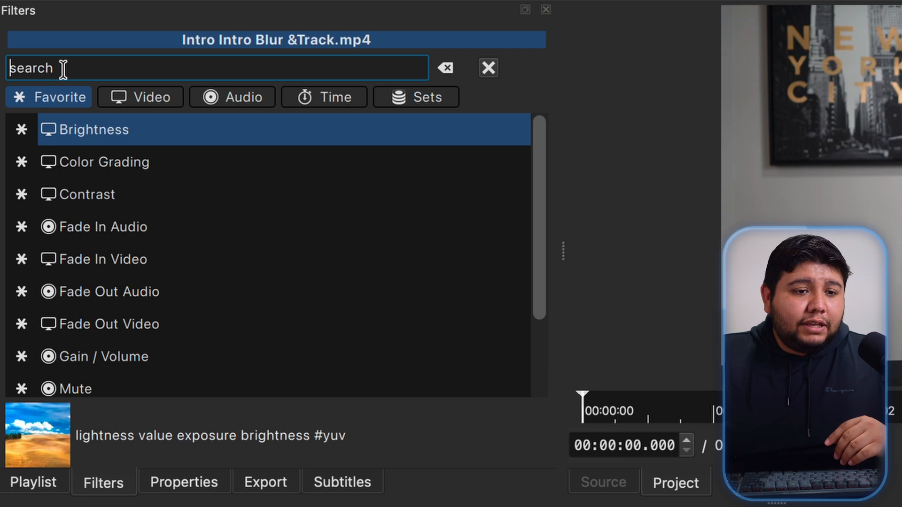
type("blur")
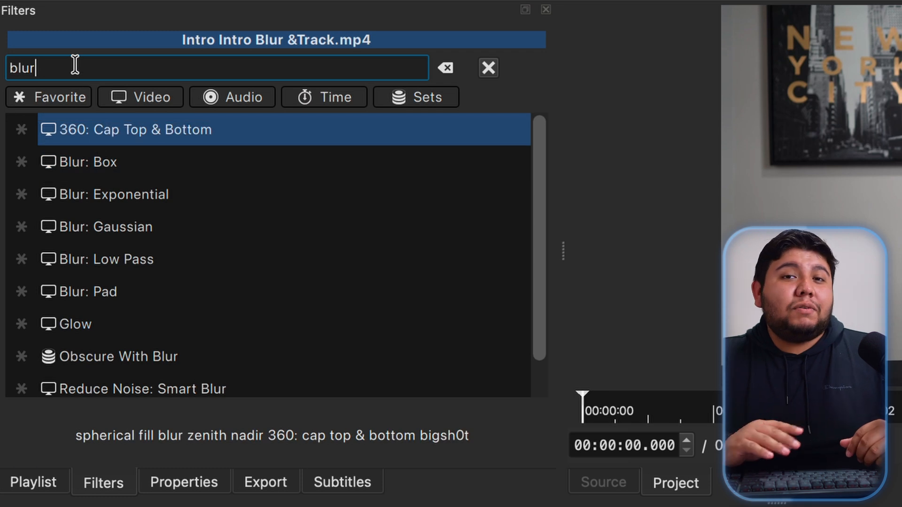
double_click(72, 64)
type("mos")
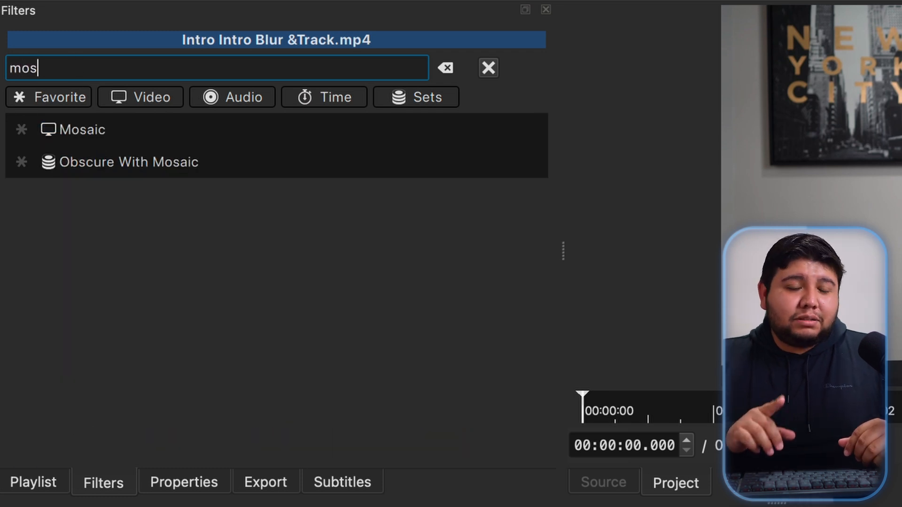
left_click(111, 132)
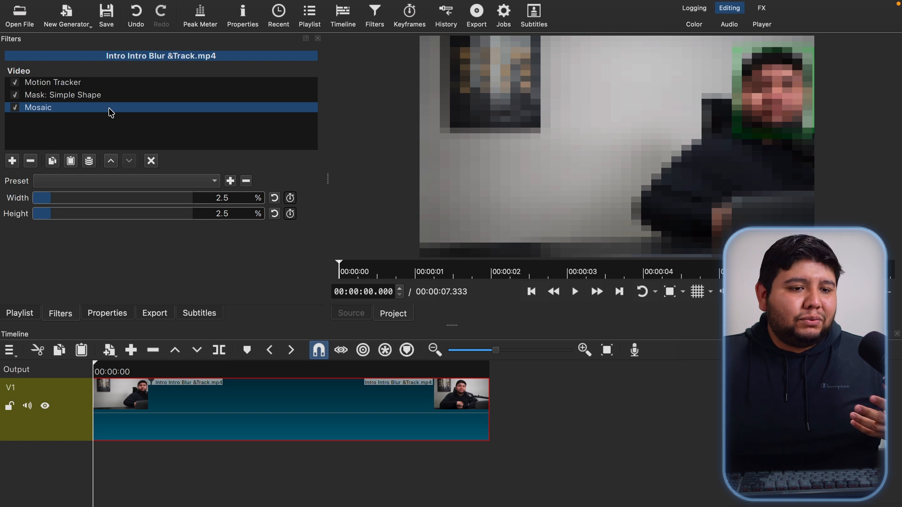
Step: Set the Mosaic filter's width and height to 1.5 %
left_click_drag(45, 199, 52, 220)
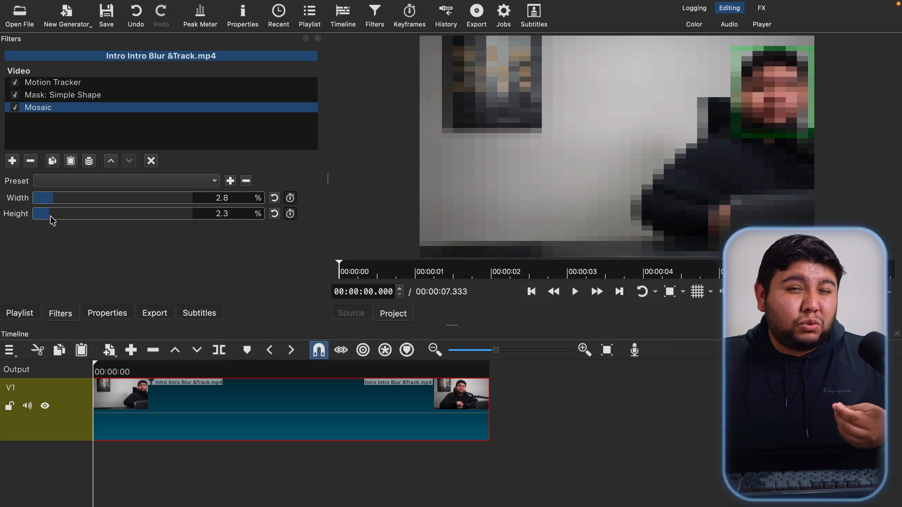
left_click_drag(52, 220, 43, 200)
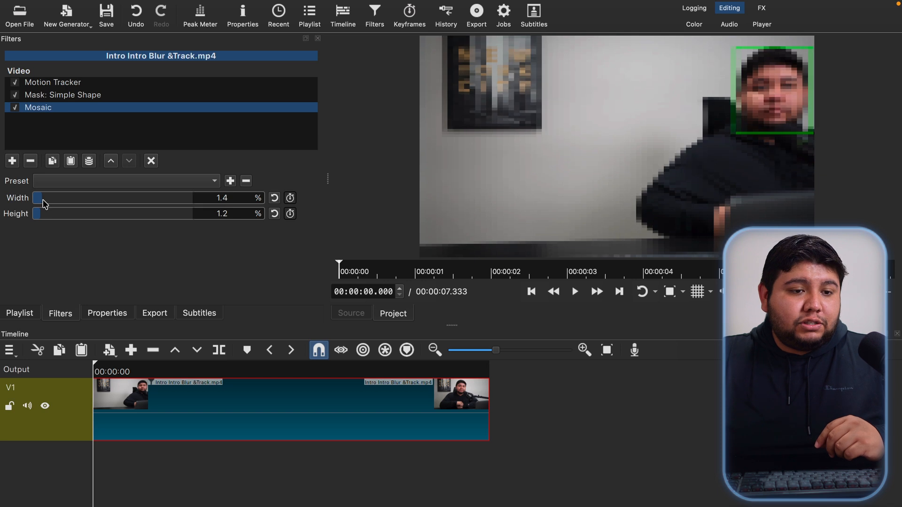
left_click_drag(43, 200, 45, 217)
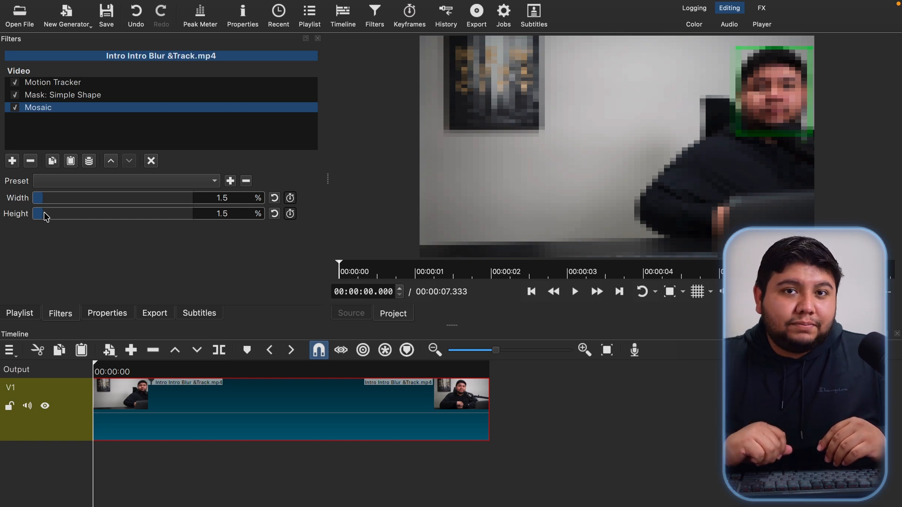
Step: Add the Mask: Apply filter after Mosaic so the pixelation is limited to the masked area
left_click(12, 161)
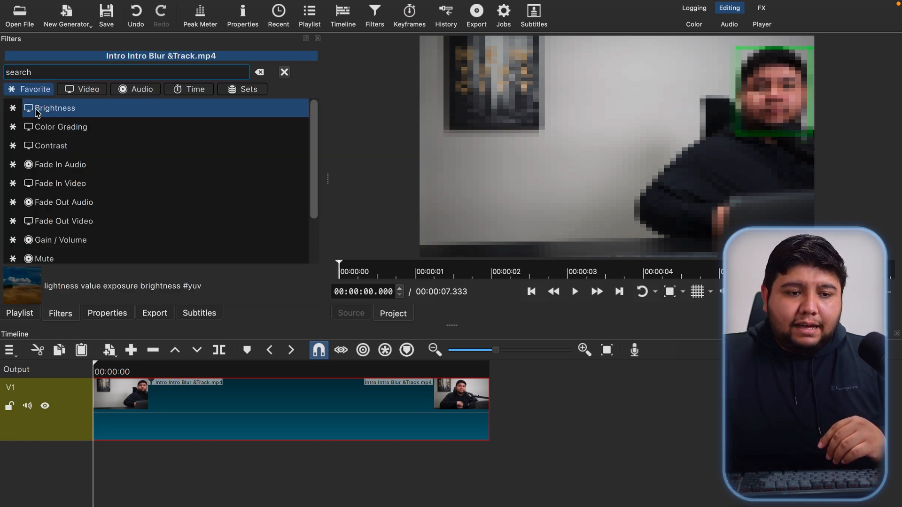
left_click(46, 73)
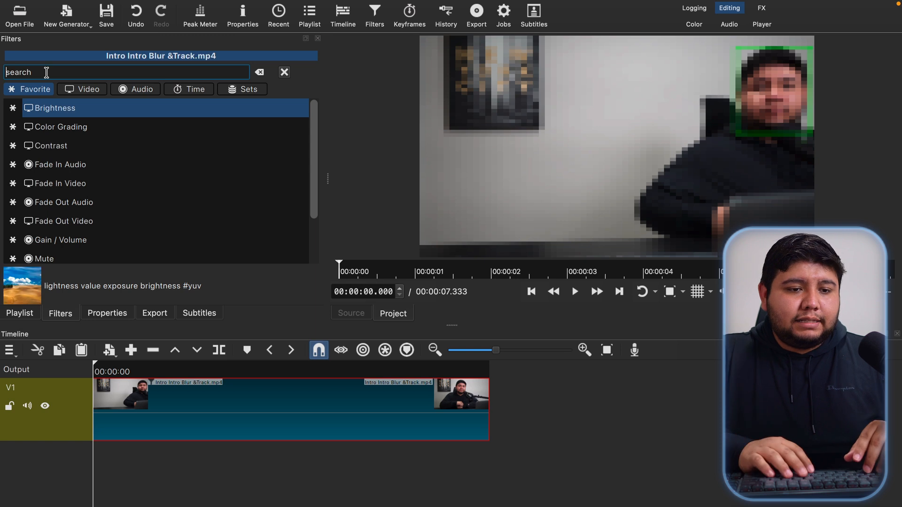
type("mask")
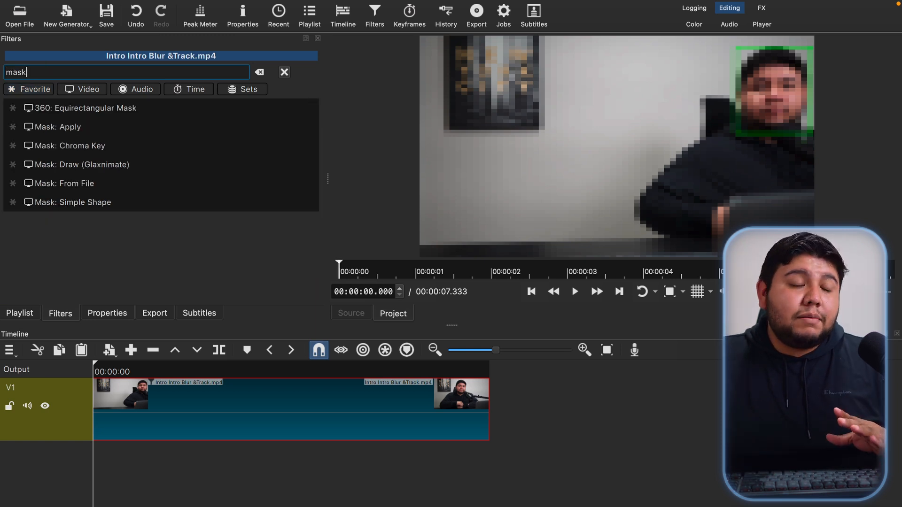
left_click(53, 129)
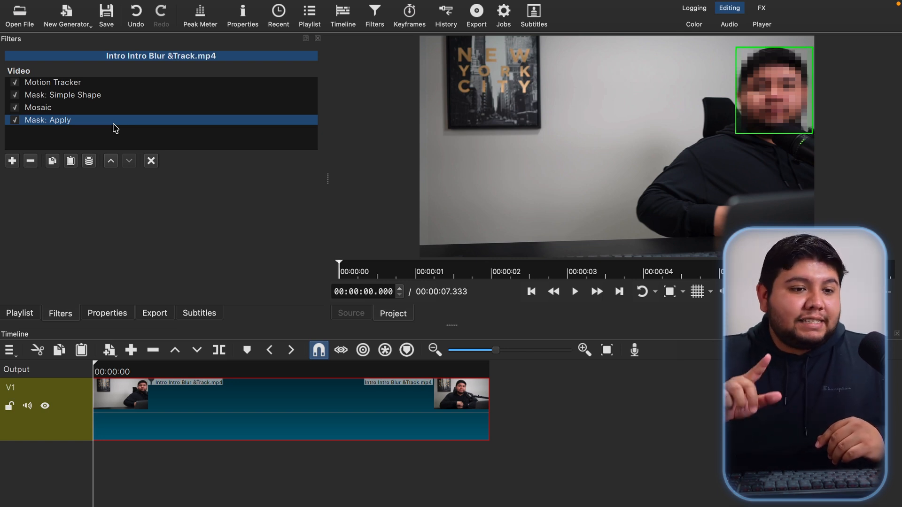
Step: Play the clip briefly to check whether the mosaic follows the face, and return the playhead to the start
left_click(576, 295)
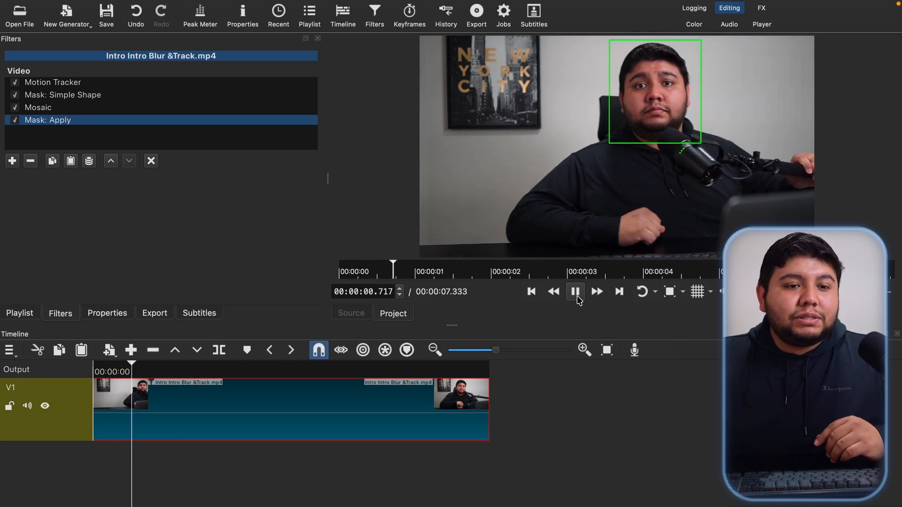
left_click(577, 294)
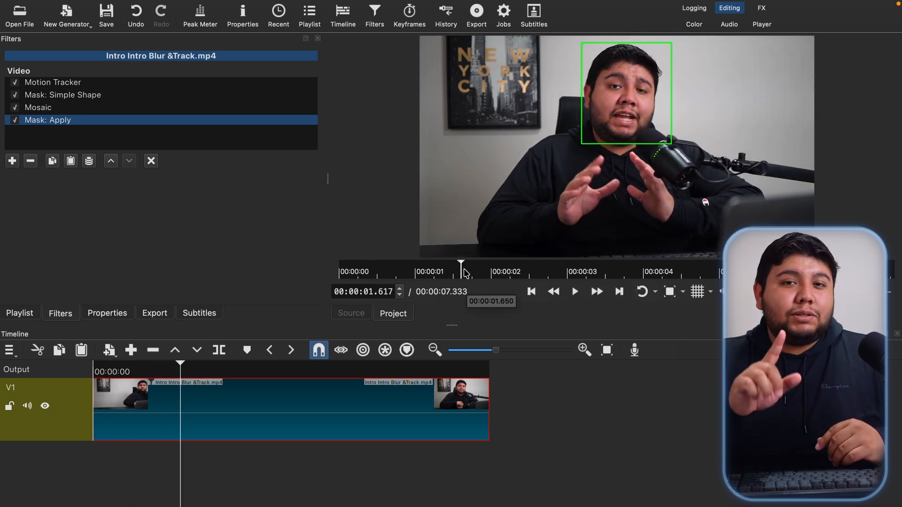
left_click_drag(461, 267, 304, 272)
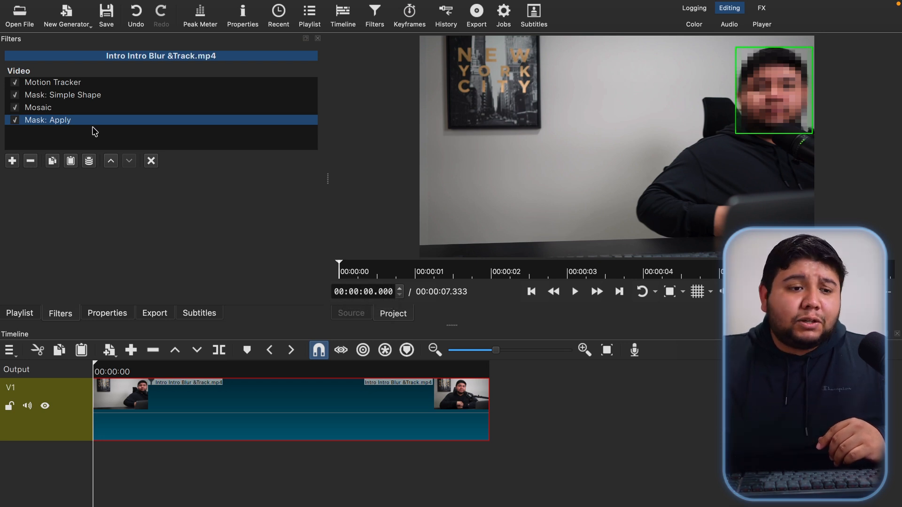
Step: Change the simple shape mask to Ellipse and enlarge it vertically to about 384 x 457 at position 1,530, 21
left_click(71, 96)
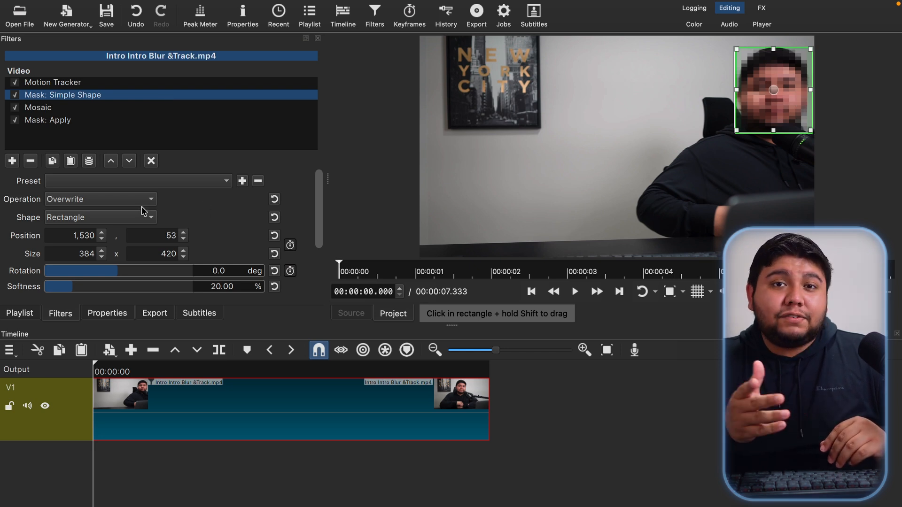
left_click(132, 218)
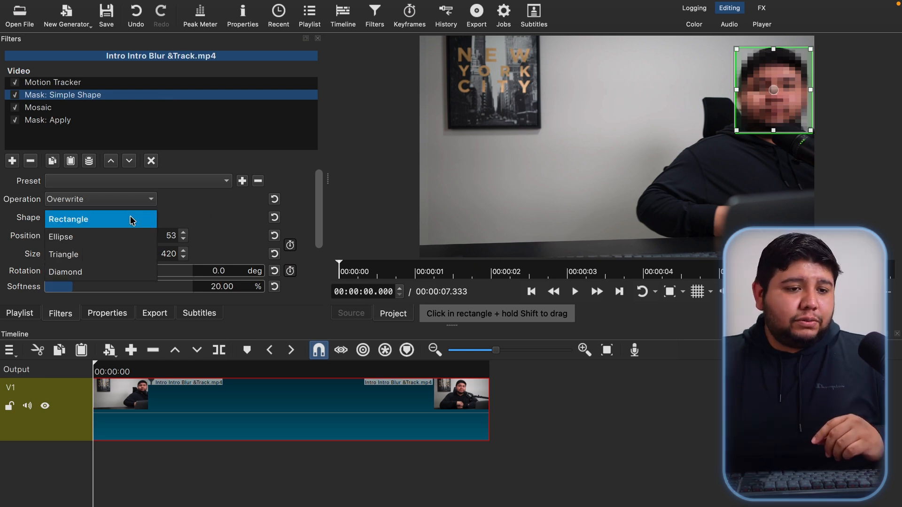
left_click(112, 236)
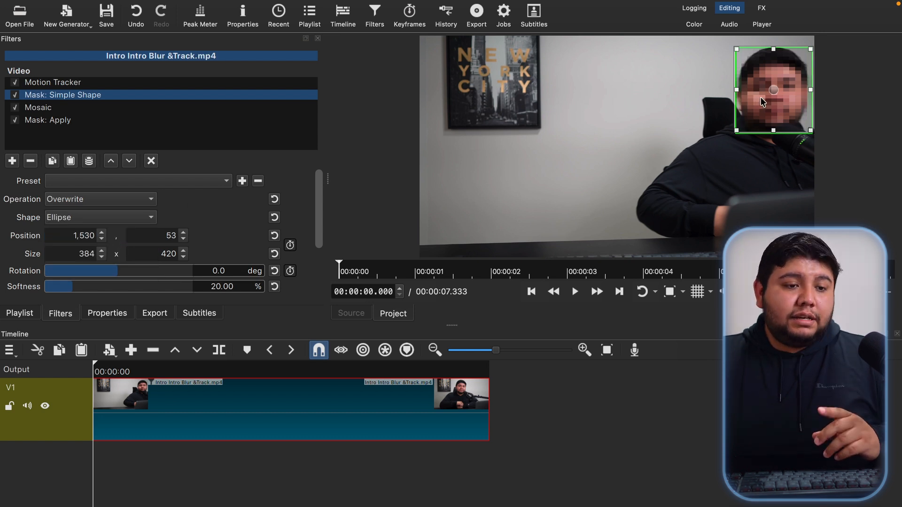
left_click_drag(773, 48, 775, 43)
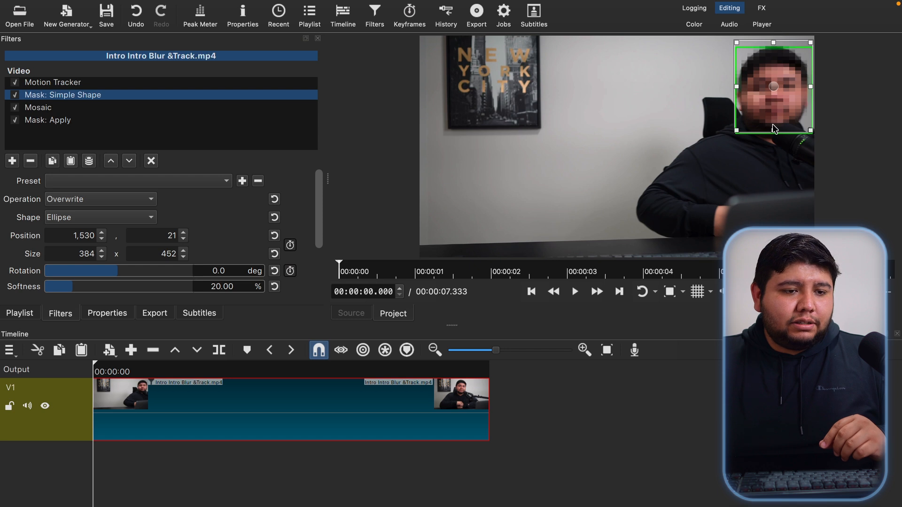
left_click_drag(772, 134, 772, 138)
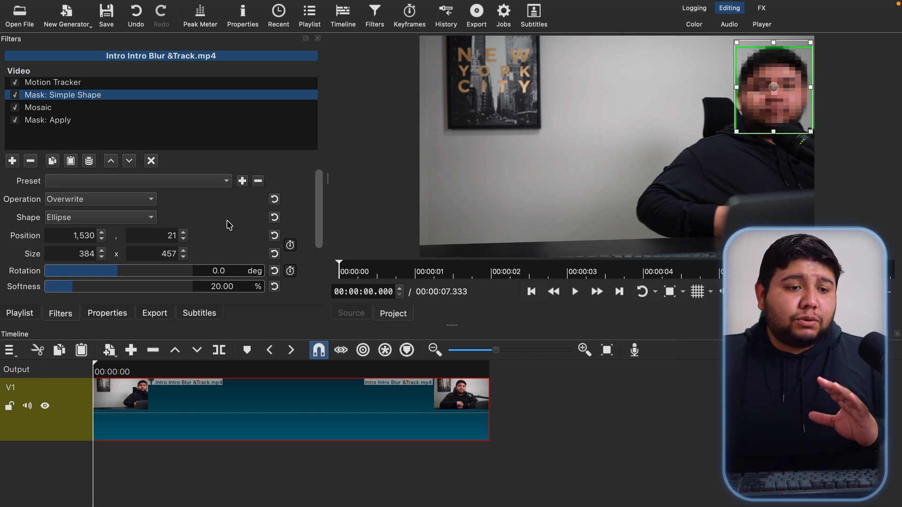
Step: Load keyframes from motion tracker B1 into the simple shape mask, using Absolute Position adjustment from the start
left_click_drag(320, 193, 320, 267)
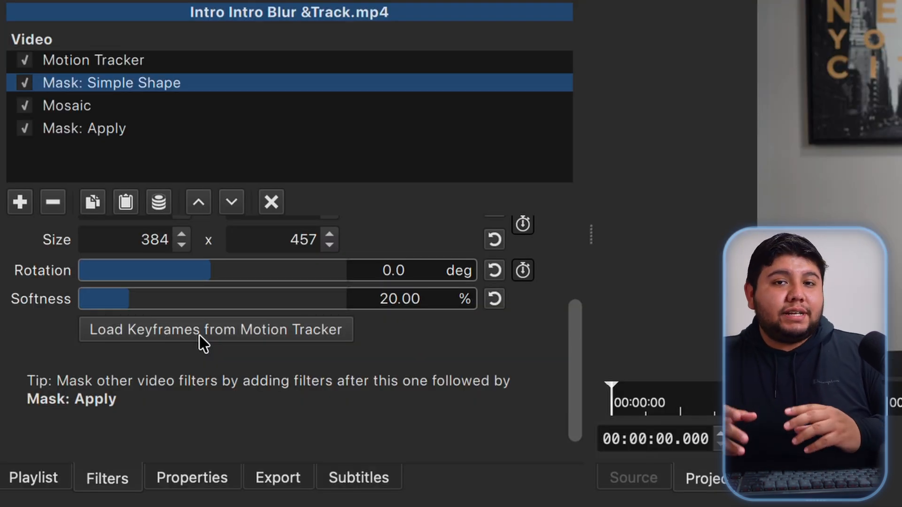
left_click(199, 334)
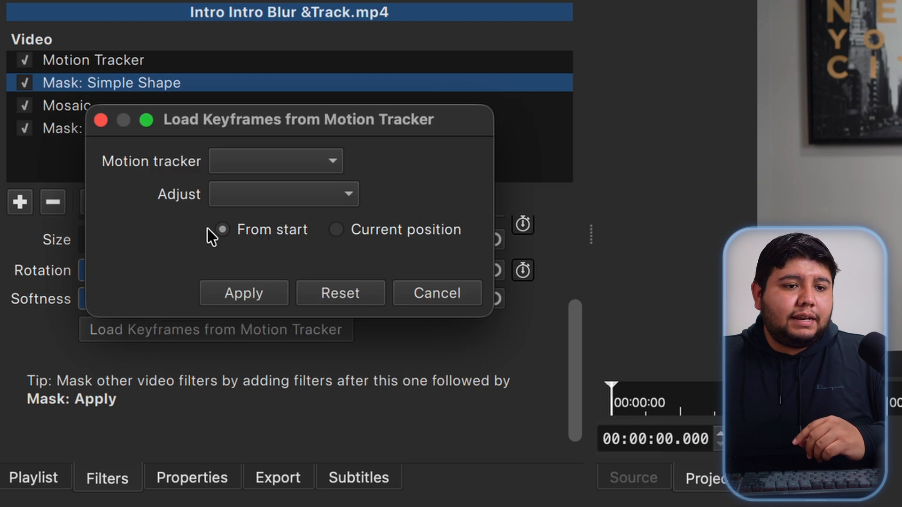
left_click(253, 162)
left_click(253, 162)
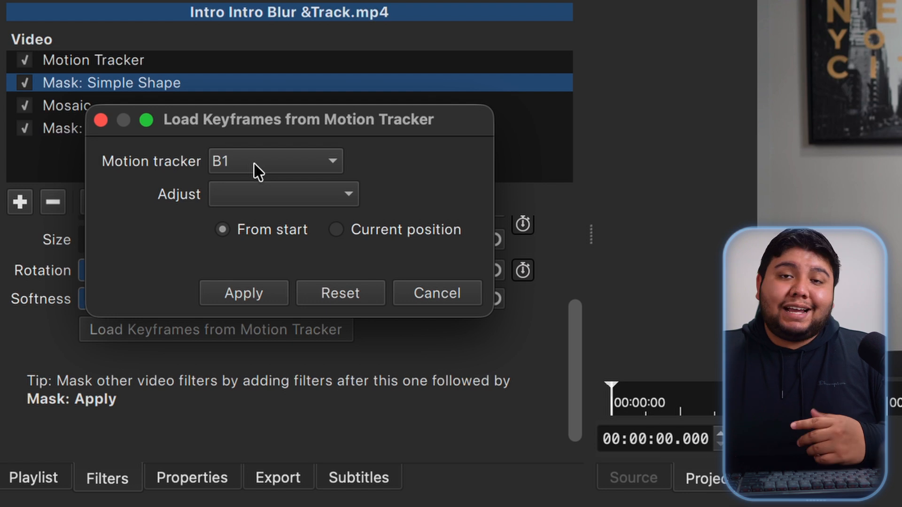
left_click(245, 194)
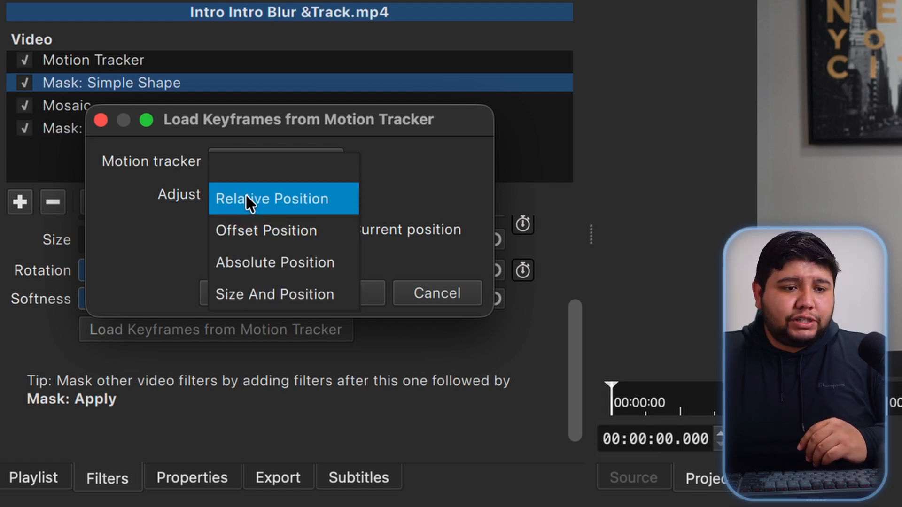
left_click(244, 261)
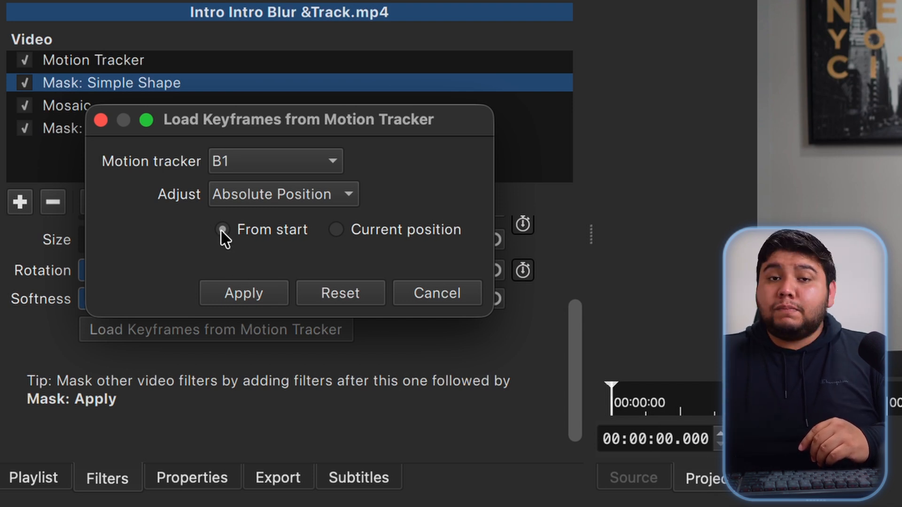
left_click(236, 297)
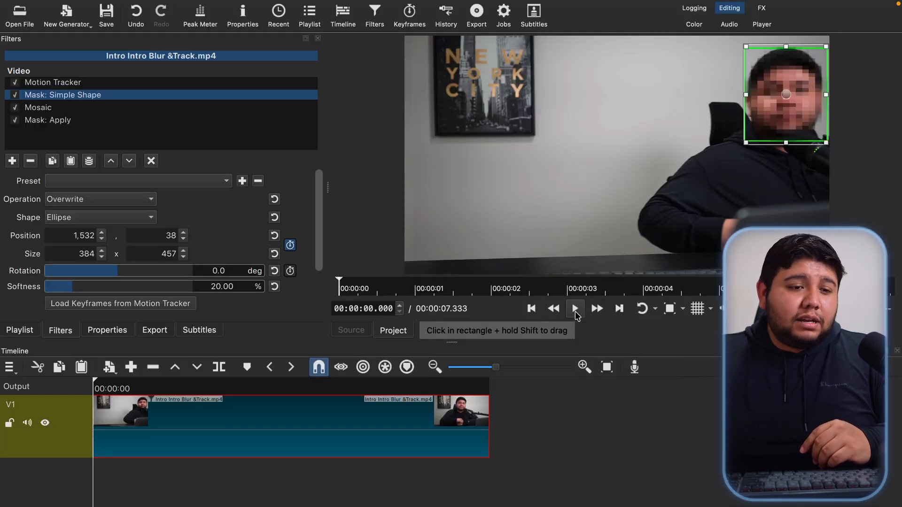
Step: Play the clip through to its end to check how the mosaic mask follows the moving face
left_click(576, 311)
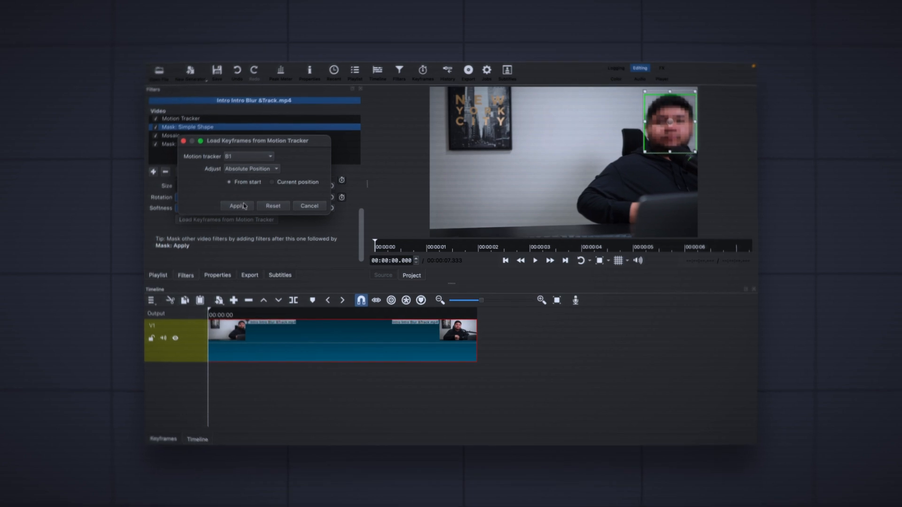
left_click(243, 206)
left_click(536, 261)
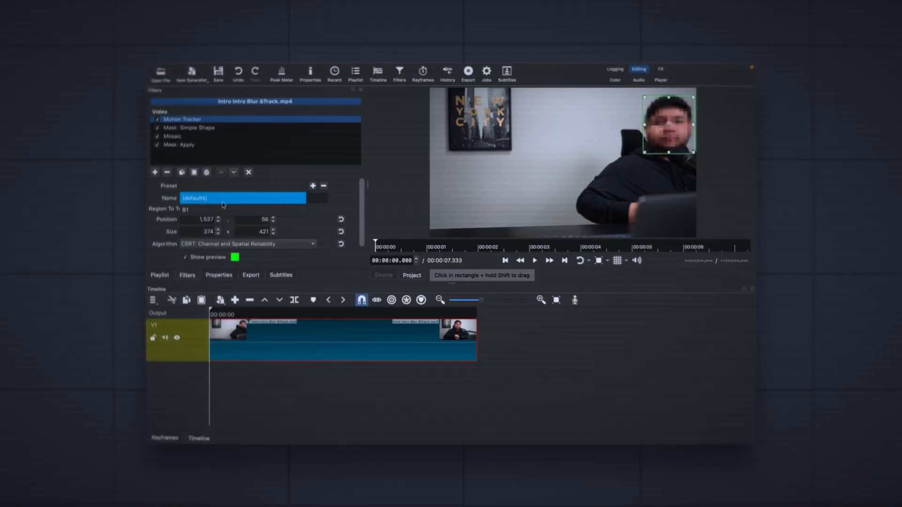
left_click(222, 209)
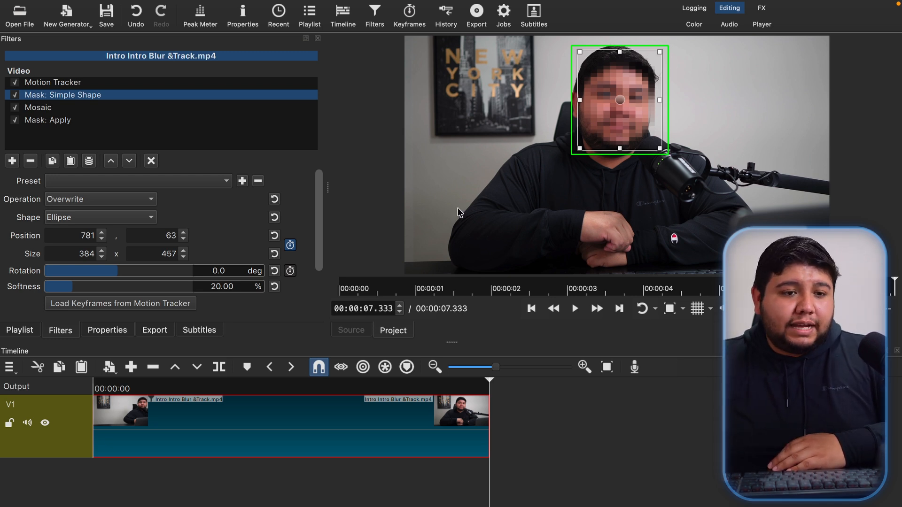
Step: Open the Motion Tracker filter's settings at the Show preview option
left_click(73, 84)
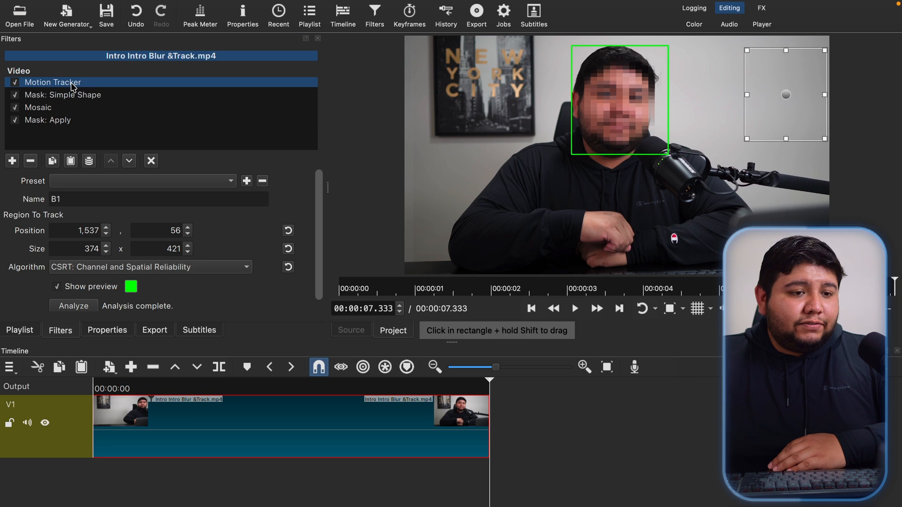
left_click_drag(318, 199, 320, 214)
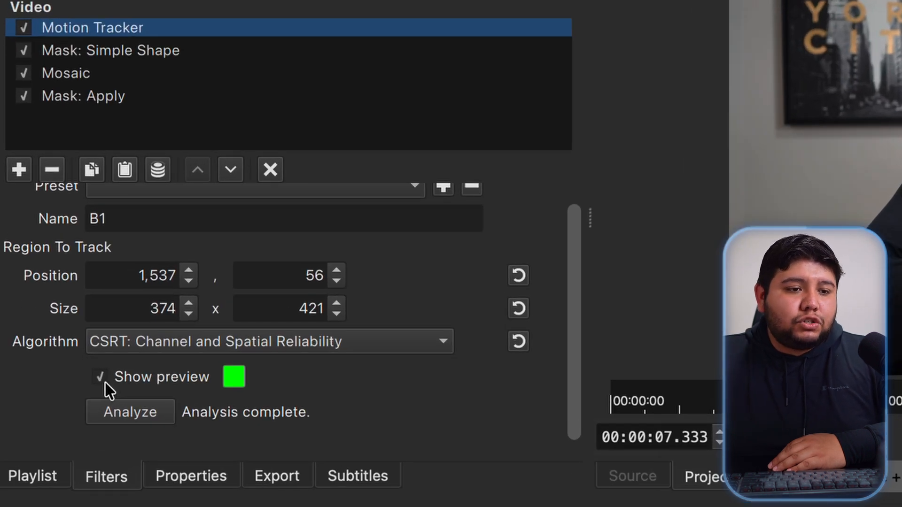